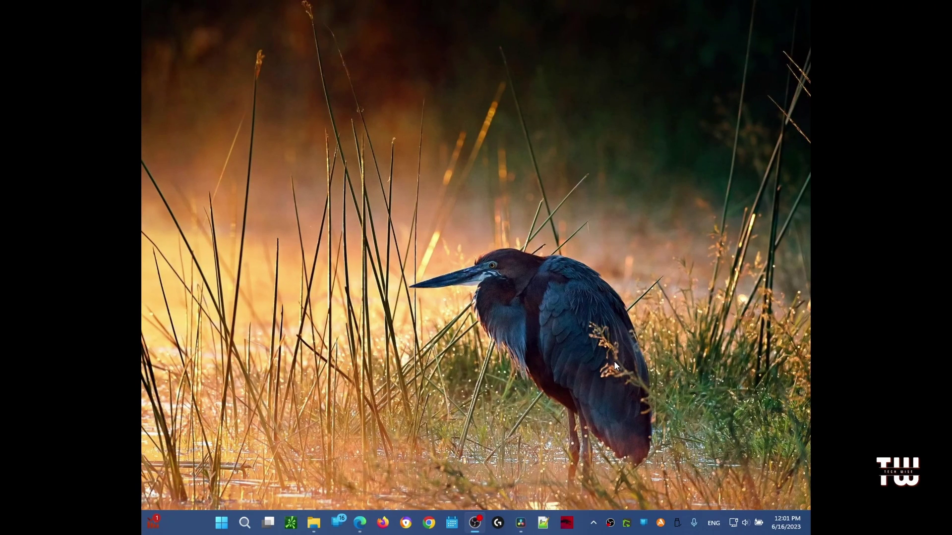
# Bring the MustardChef/WSABuilds GitHub page forward and scroll through its folders and README.
pyautogui.click(360, 522)
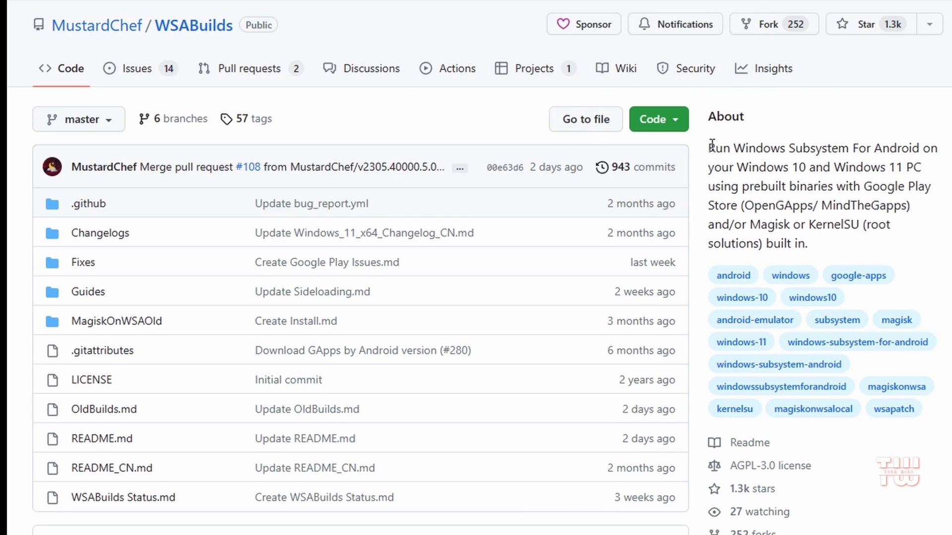
pyautogui.scroll(-2, 633, 275)
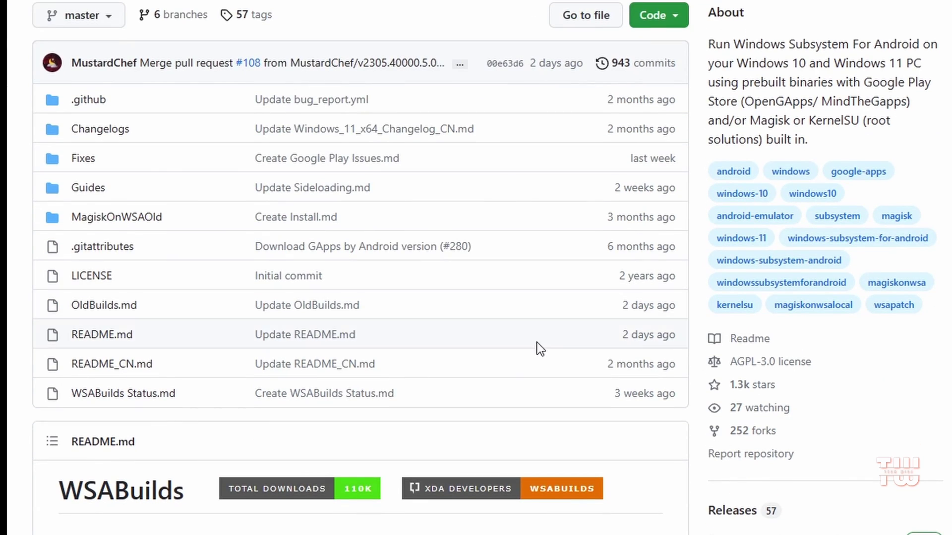
pyautogui.scroll(2, 655, 323)
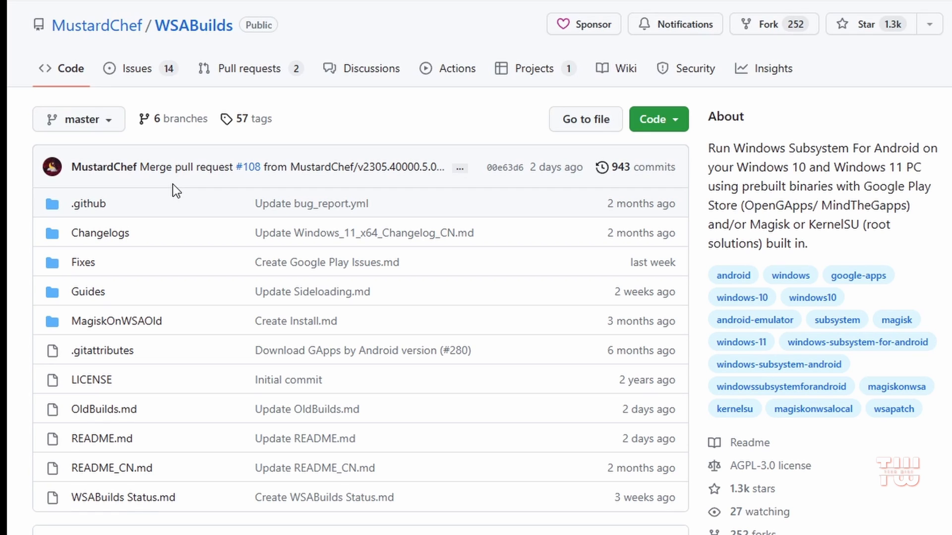
# Scroll to the README's Downloads table and open the latest Windows 11 x64 build release.
pyautogui.scroll(-10, 330, 188)
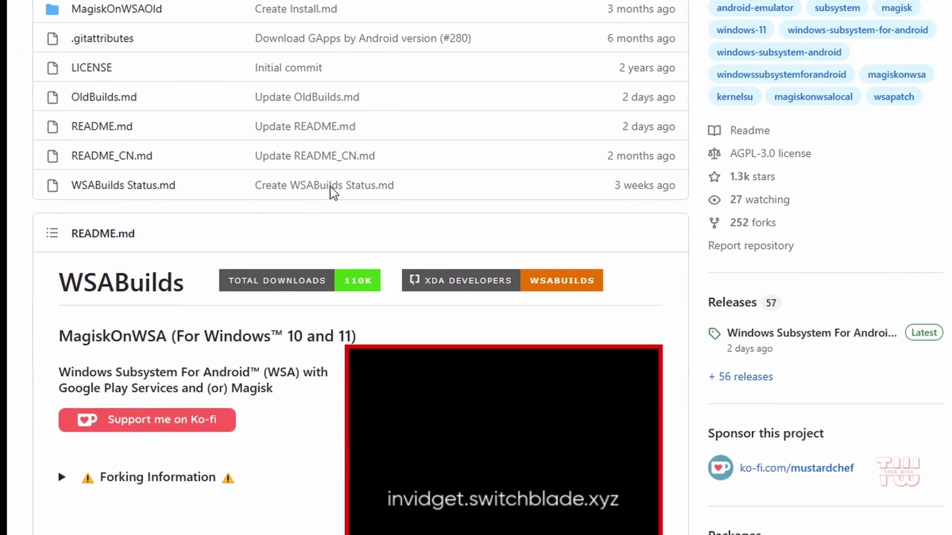
pyautogui.scroll(-8, 332, 193)
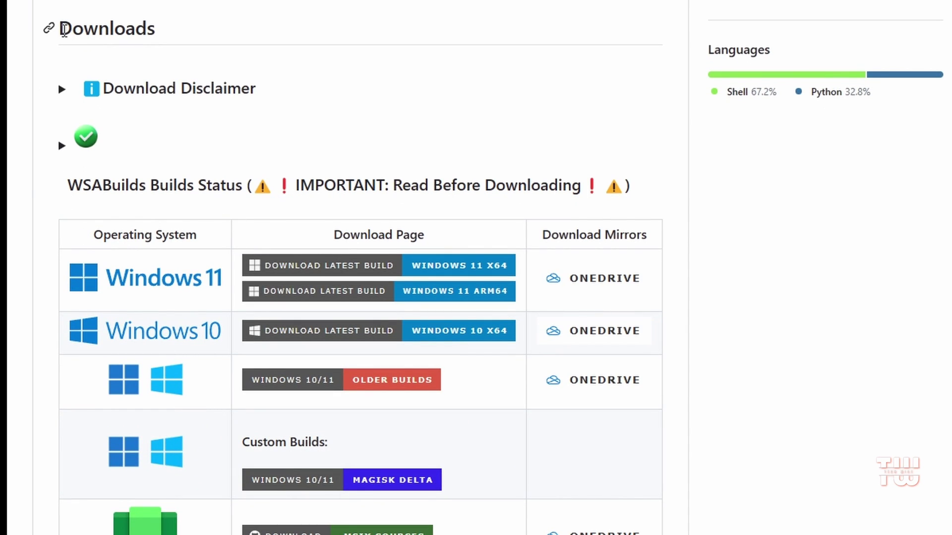
pyautogui.scroll(-2, 159, 285)
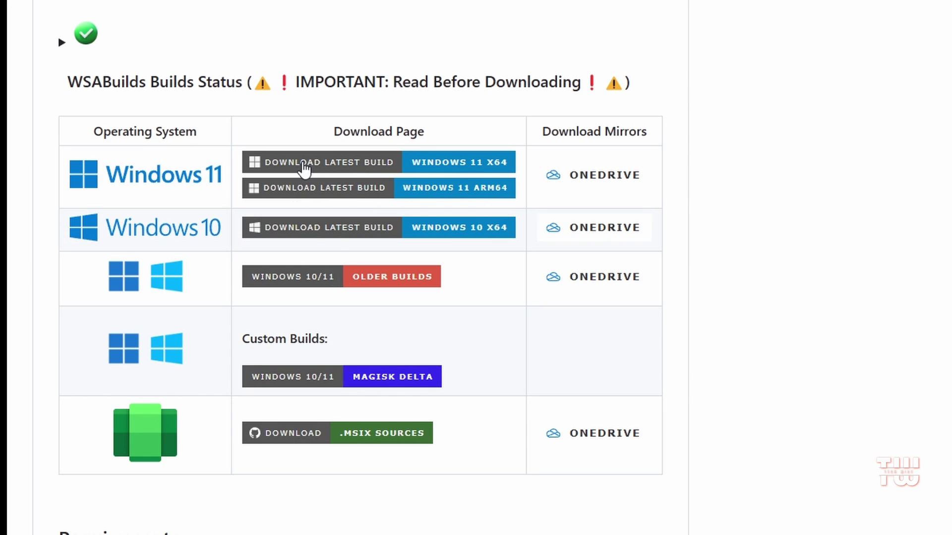
pyautogui.click(304, 169)
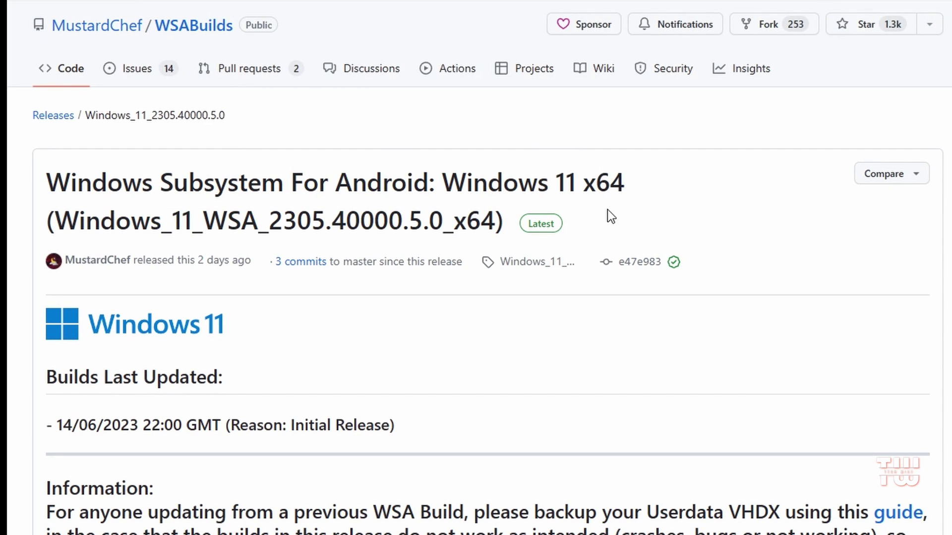
# Scroll down the Windows_11_WSA_2305.40000.5.0_x64 release to its list of seven asset zips.
pyautogui.scroll(-20, 586, 278)
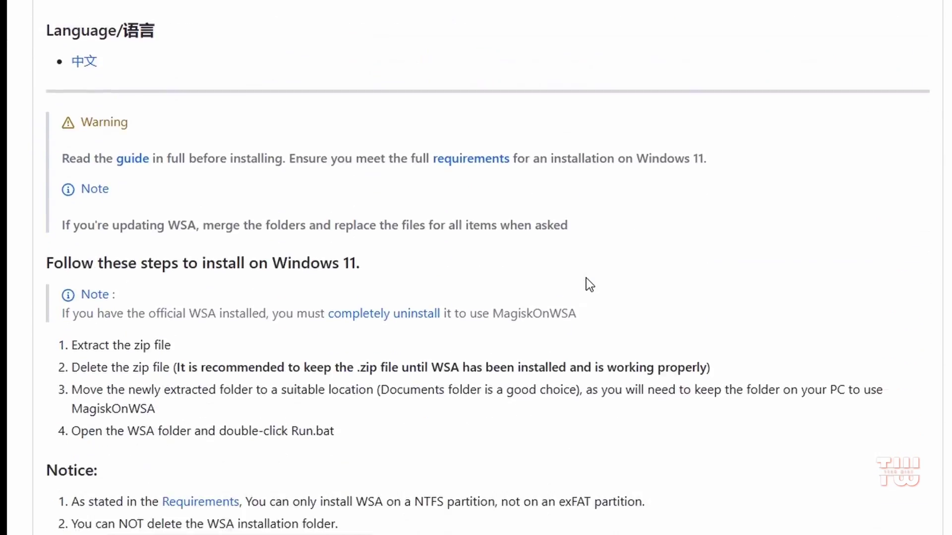
pyautogui.scroll(-20, 586, 278)
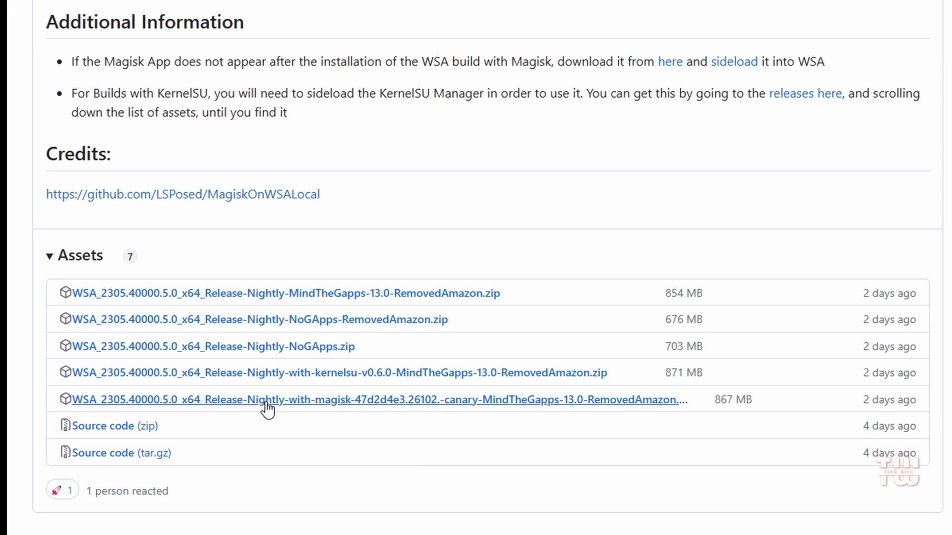
# Download the MindTheGapps-13.0-RemovedAmazon zip and show the finished 854 MB file in Downloads.
pyautogui.click(439, 295)
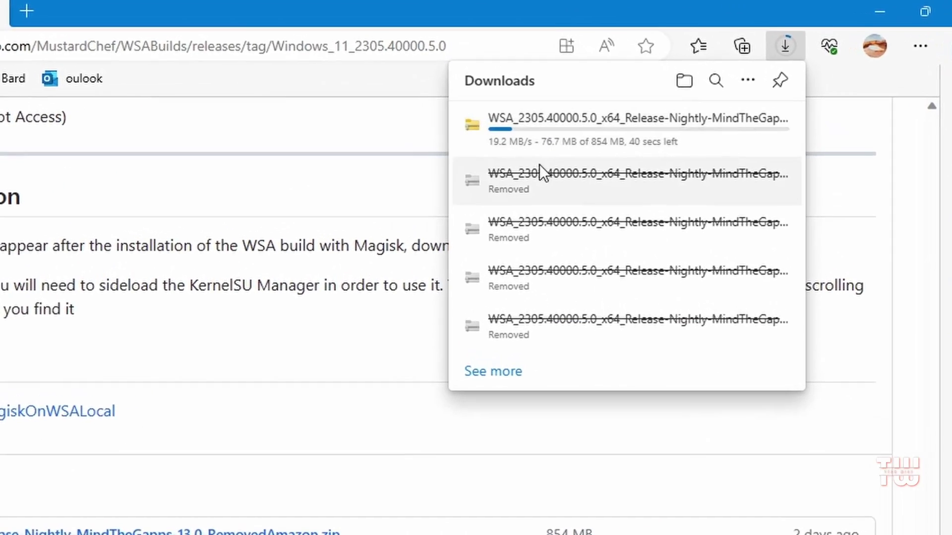
pyautogui.moveTo(551, 157)
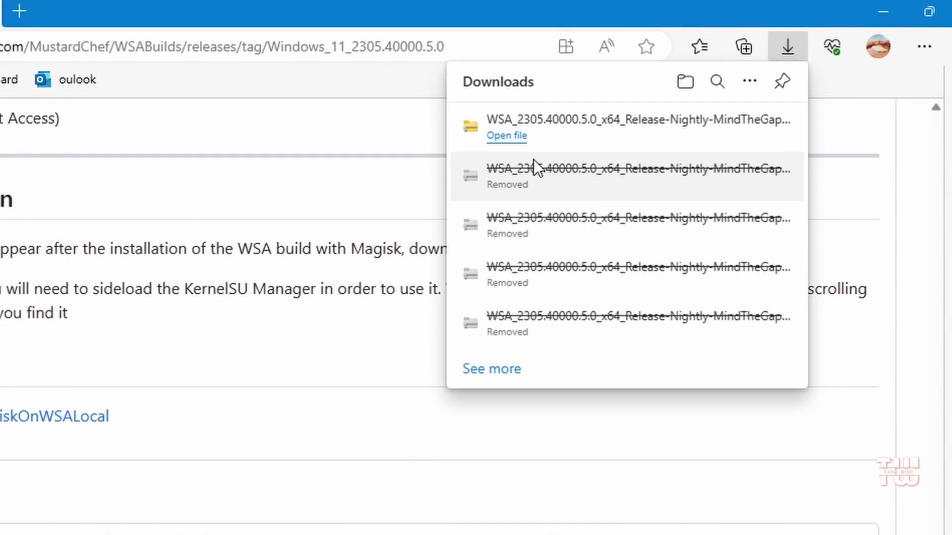
pyautogui.moveTo(516, 140)
pyautogui.click(716, 128)
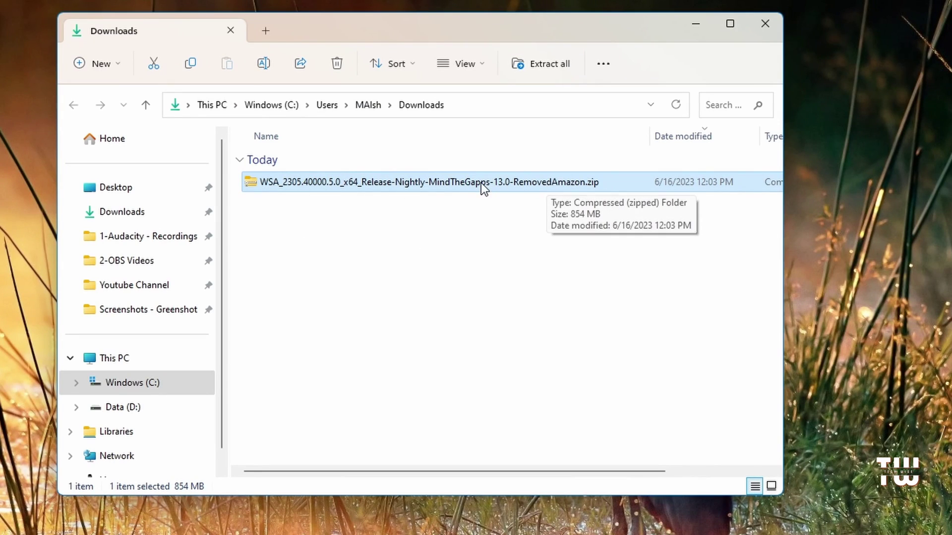
# Extract All from the MindTheGapps zip, naming the destination folder WSABuild.
pyautogui.rightClick(392, 184)
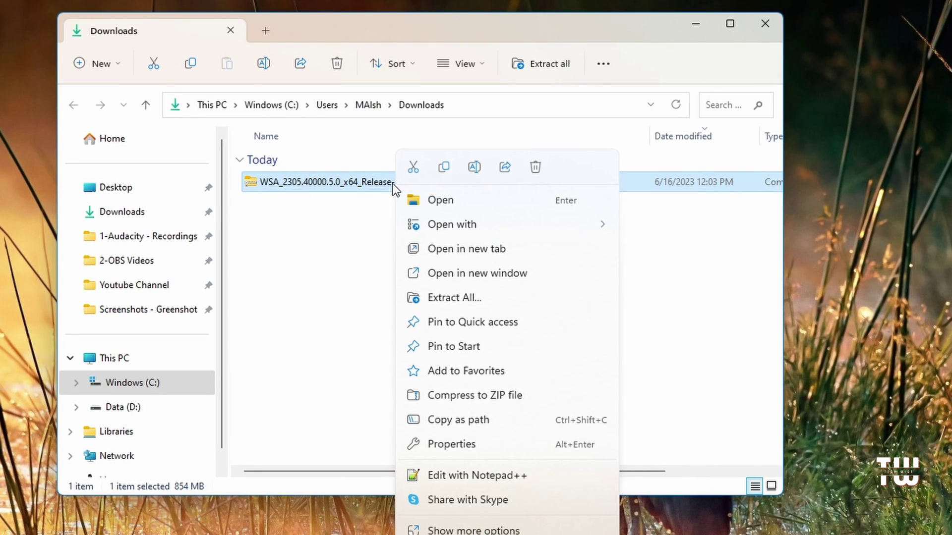
pyautogui.click(453, 299)
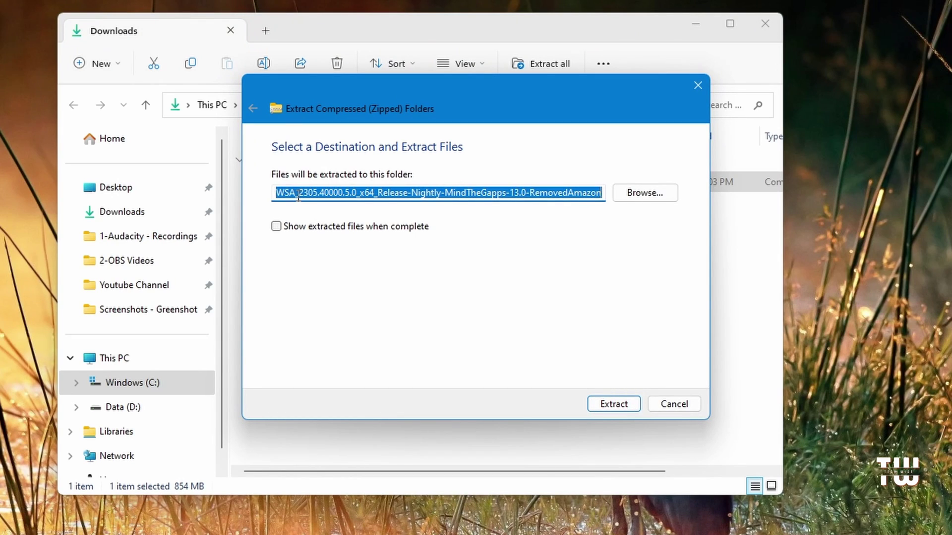
pyautogui.moveTo(298, 197); pyautogui.dragTo(623, 194)
pyautogui.write('Build')
pyautogui.press('Return')
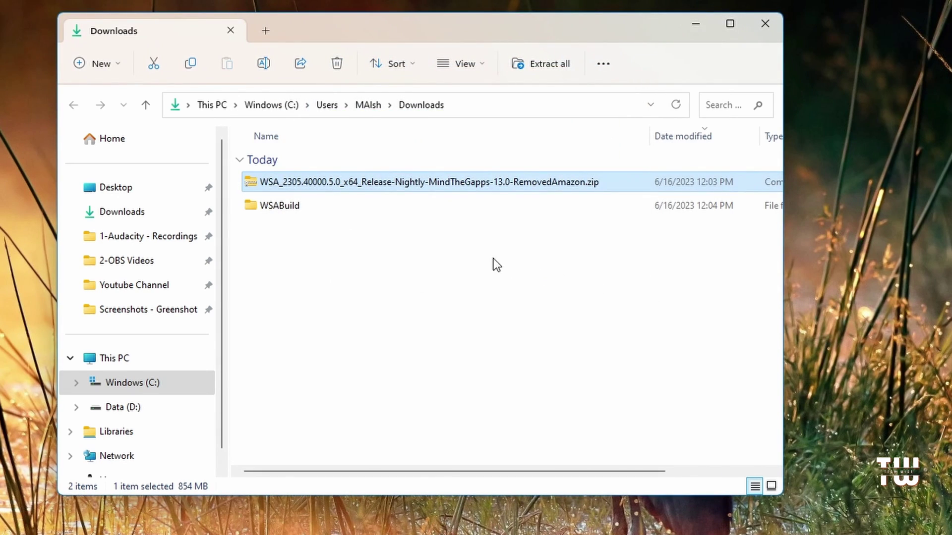
# Open WSABuild and its extracted build folder, scrolling down to find Run.bat.
pyautogui.doubleClick(262, 202)
pyautogui.doubleClick(276, 183)
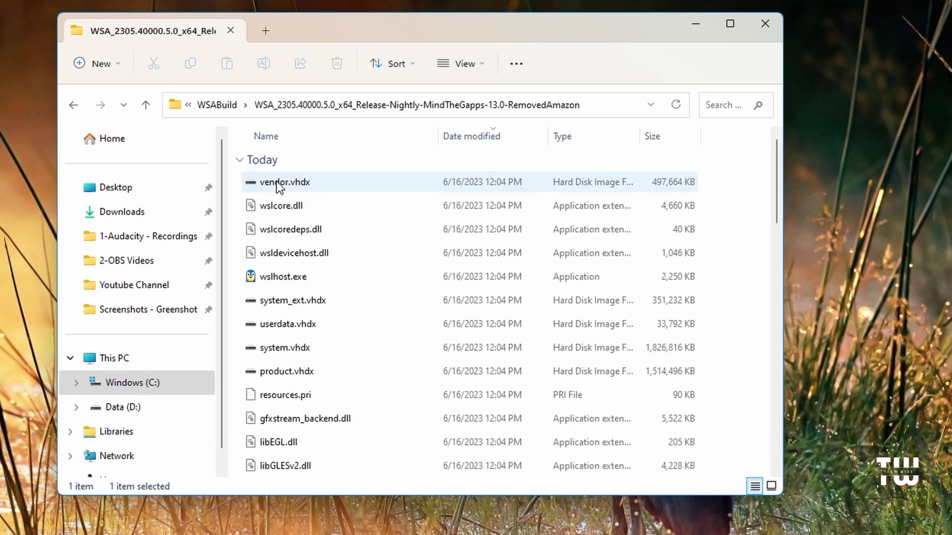
pyautogui.scroll(-1, 397, 265)
pyautogui.scroll(-5, 397, 265)
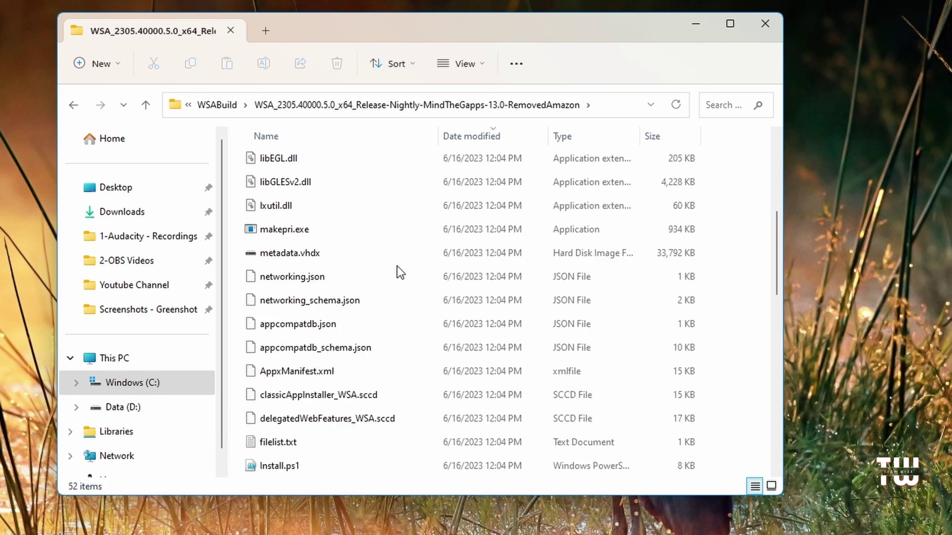
pyautogui.scroll(-4, 397, 271)
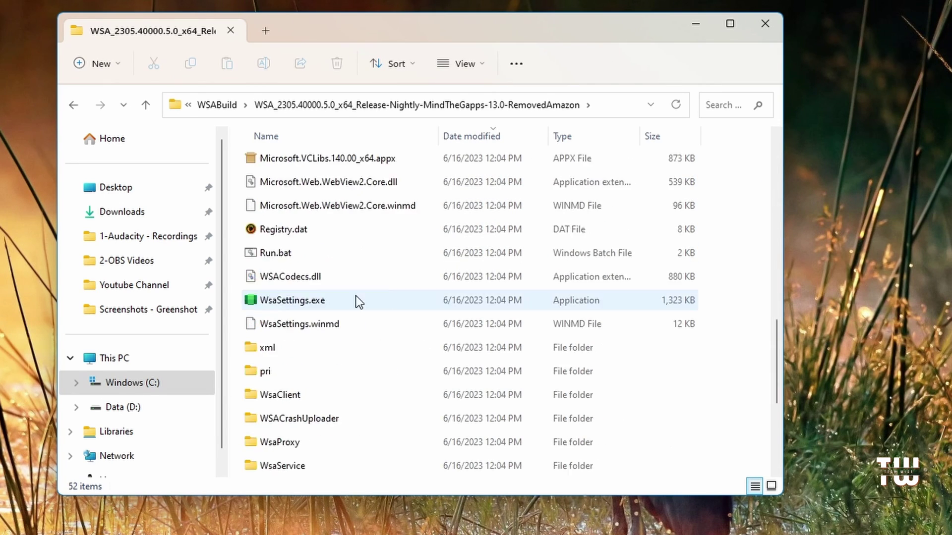
# Launch Run.bat and allow it past the SmartScreen warning with Run anyway.
pyautogui.click(277, 255)
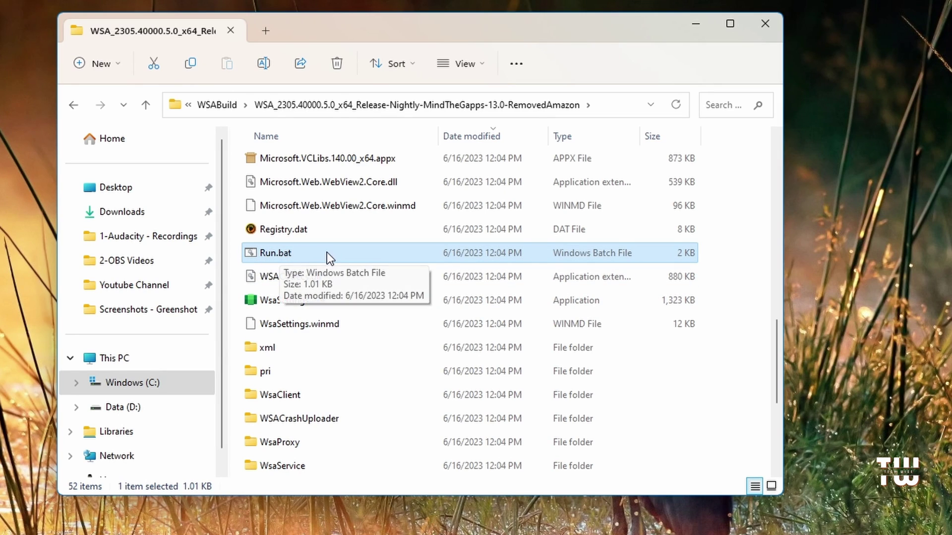
pyautogui.doubleClick(273, 252)
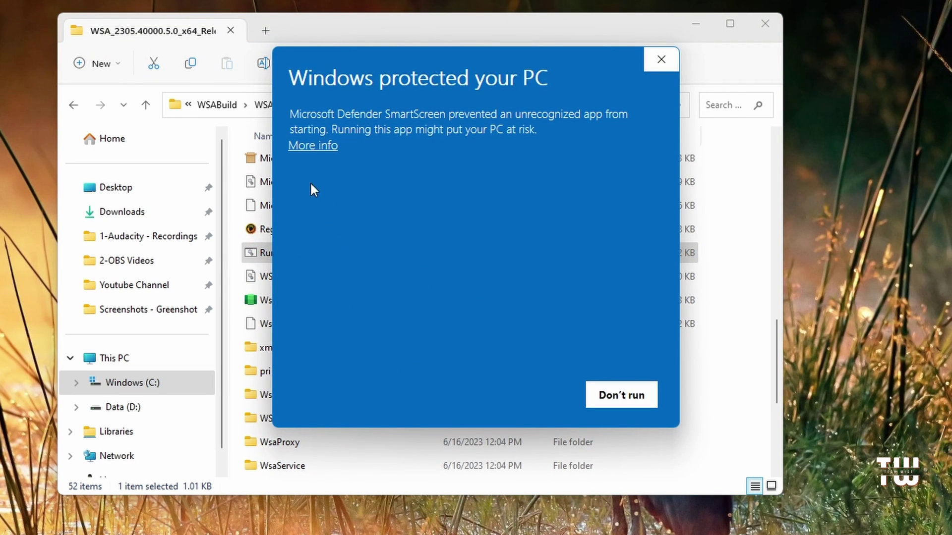
pyautogui.click(311, 148)
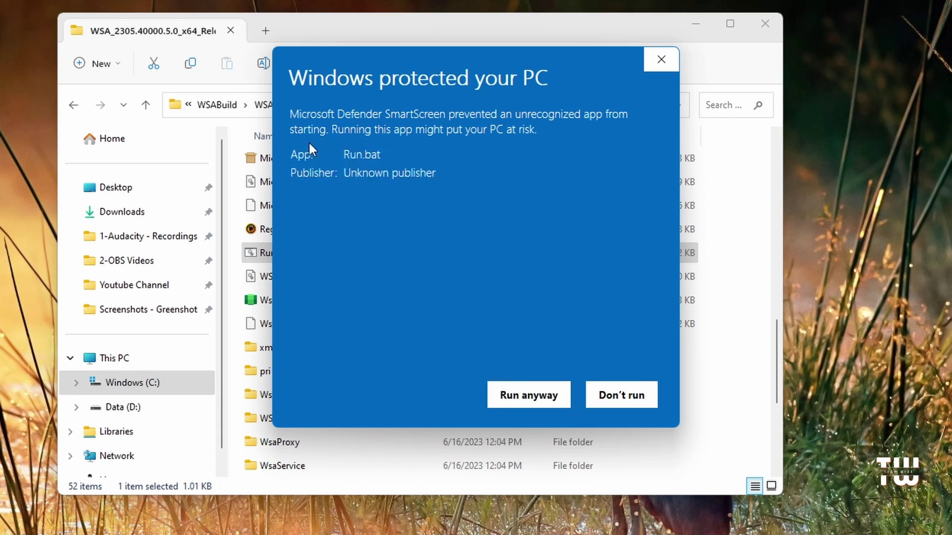
pyautogui.click(526, 397)
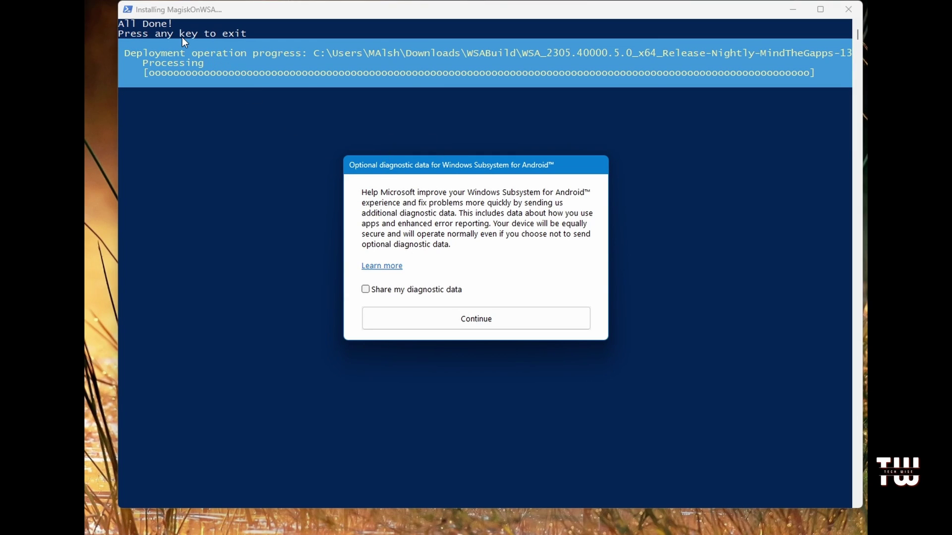
# Close the installer console and File Explorer, then continue without sharing diagnostic data.
pyautogui.click(859, 10)
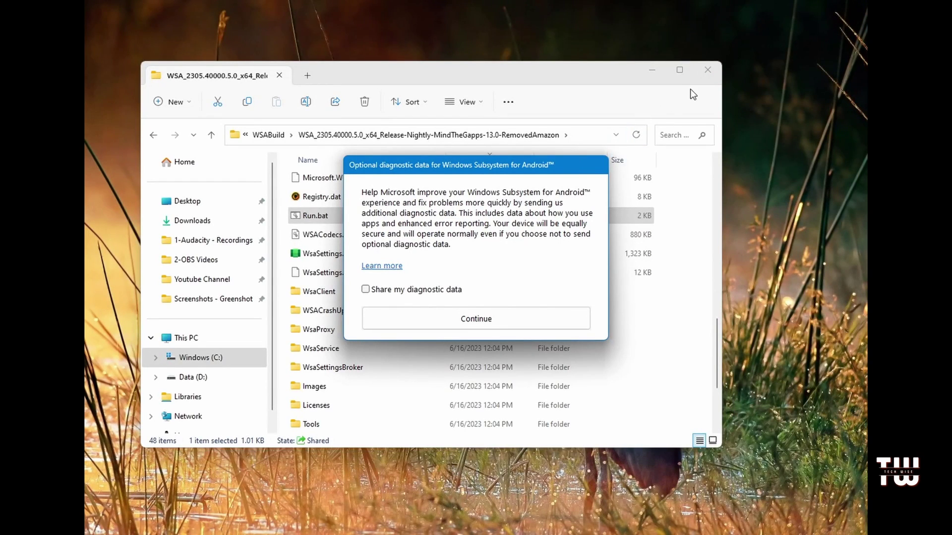
pyautogui.click(707, 71)
pyautogui.click(459, 323)
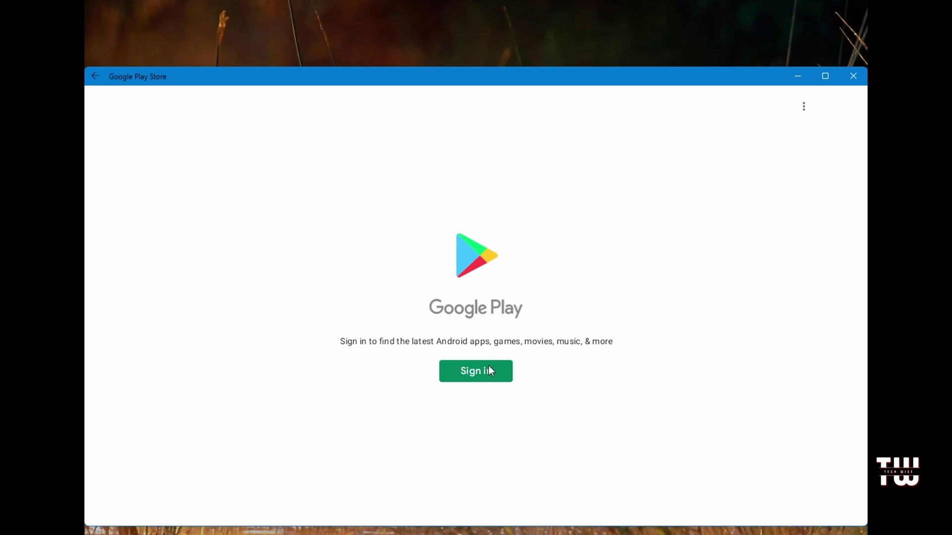
# Sign in to Google Play, entering the Google account's e-mail address.
pyautogui.click(473, 375)
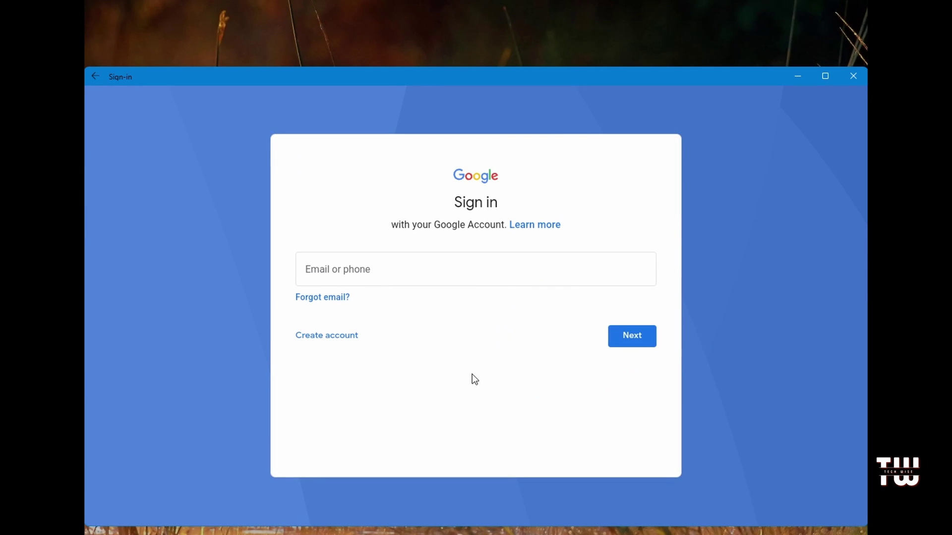
pyautogui.click(375, 274)
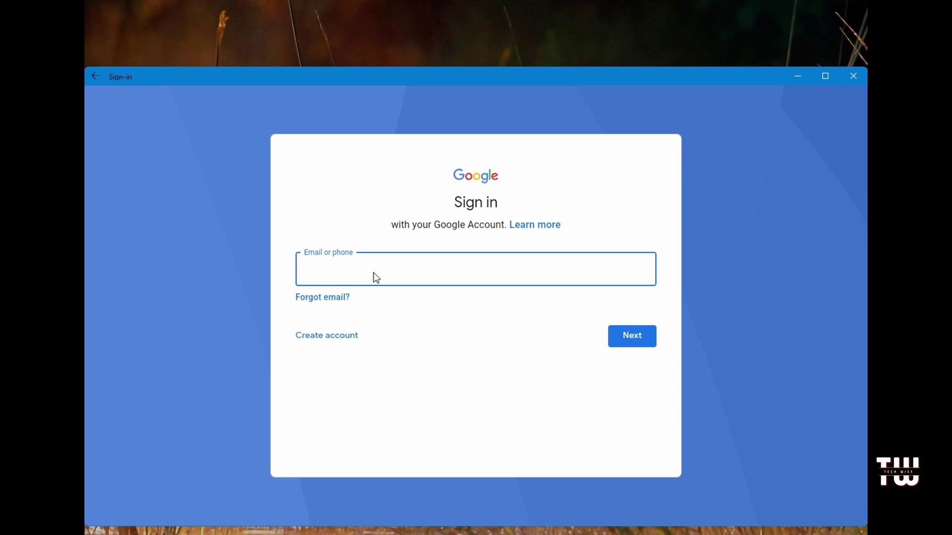
pyautogui.write('ma')
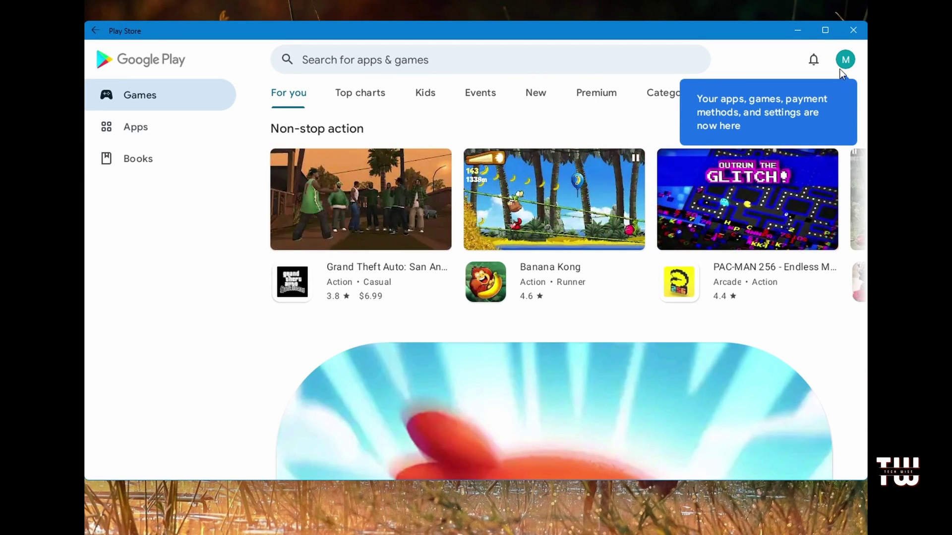
# Show the Games section's Top charts and scroll to Subway Surfers.
pyautogui.click(134, 137)
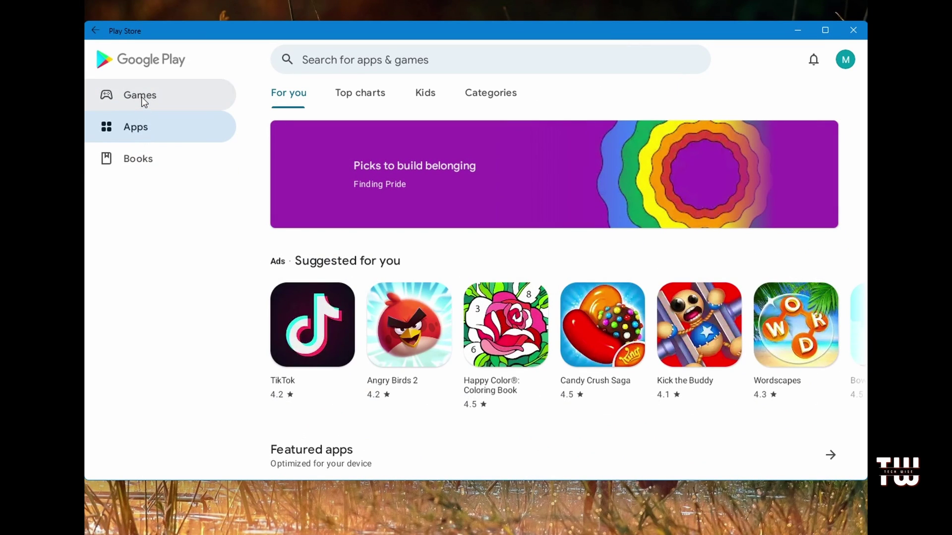
pyautogui.click(143, 97)
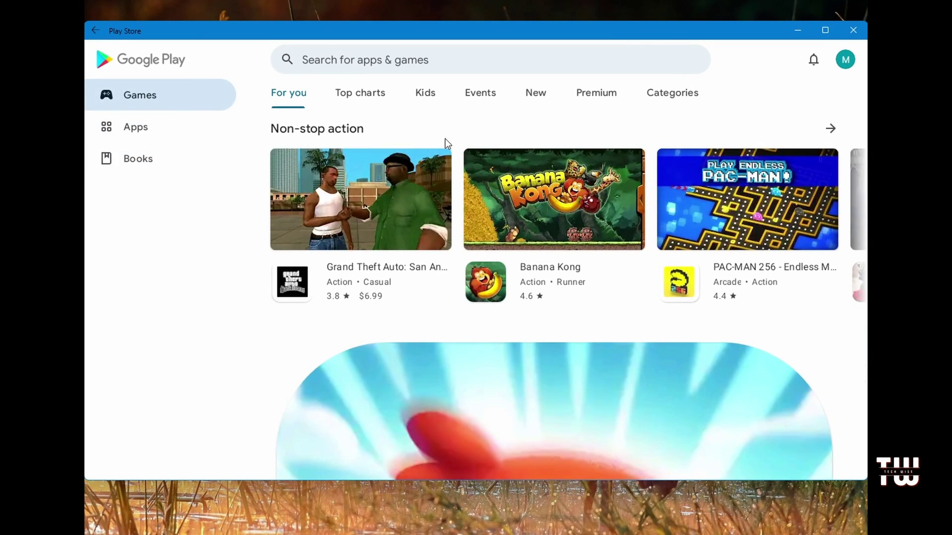
pyautogui.click(370, 98)
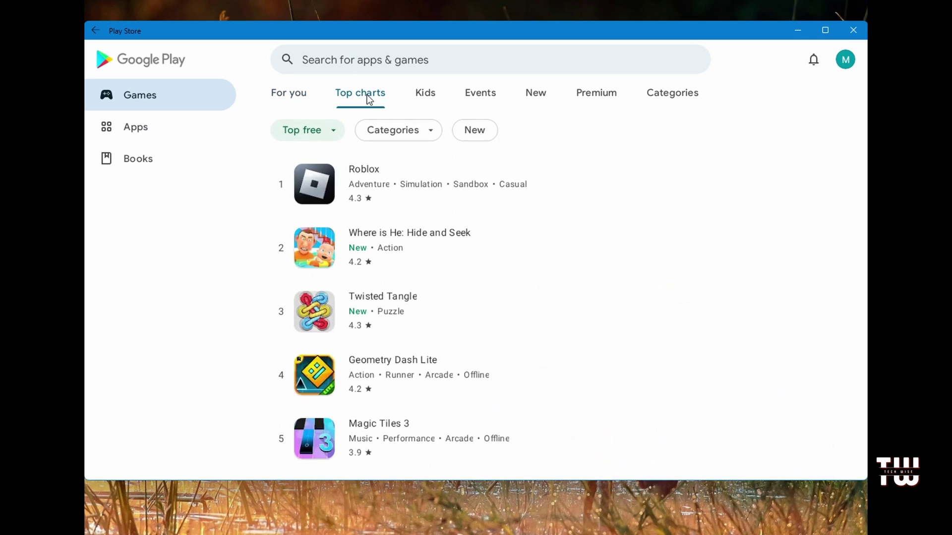
pyautogui.scroll(-7, 299, 325)
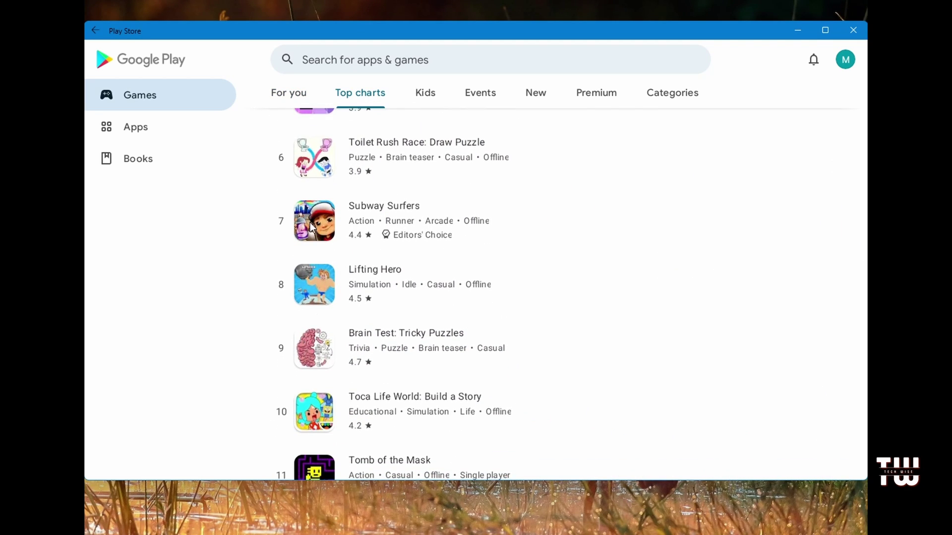
# Open Subway Surfers, install it and launch the game.
pyautogui.click(312, 225)
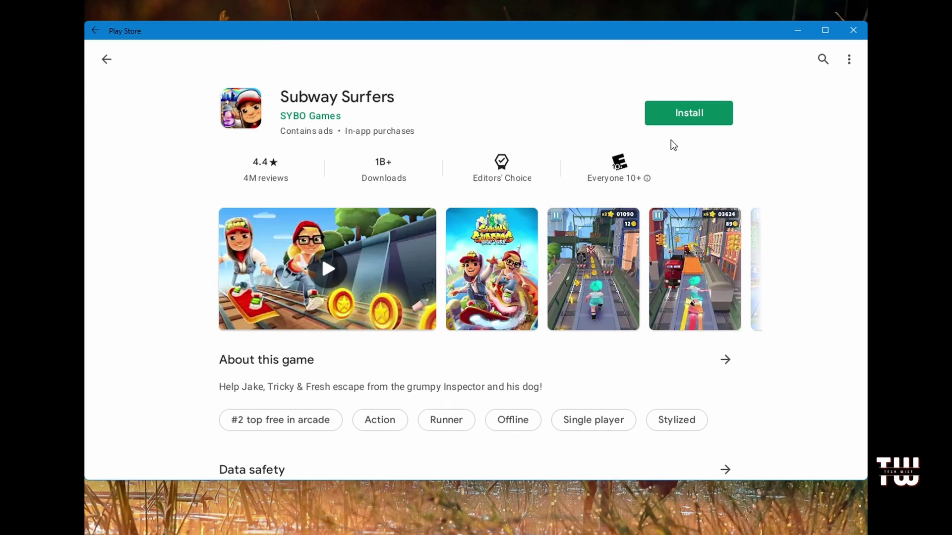
pyautogui.click(681, 115)
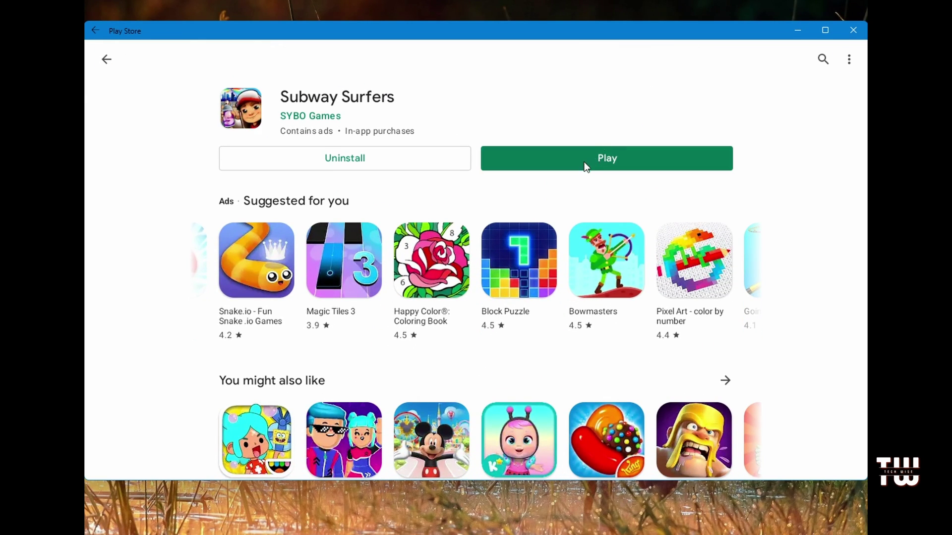
pyautogui.click(585, 163)
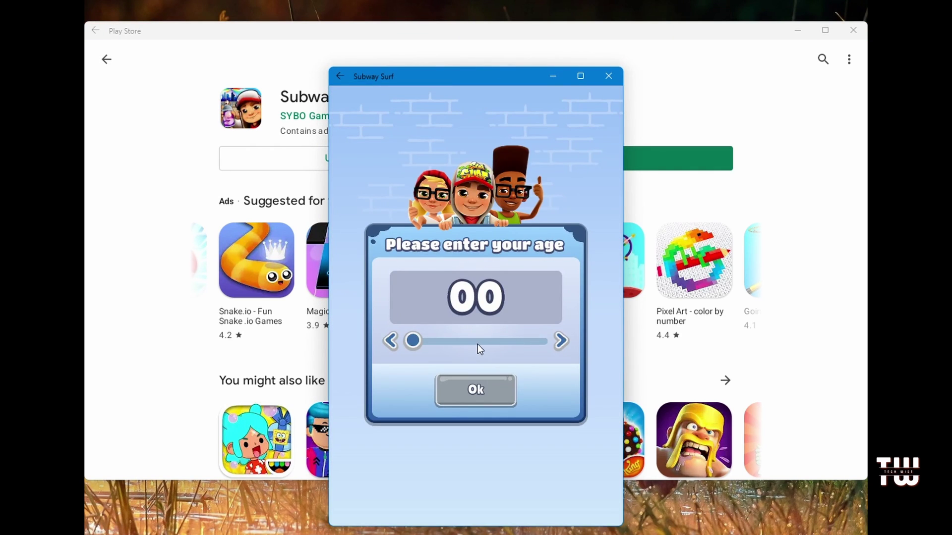
# Set the player age to 65+, confirm it and start a new run.
pyautogui.moveTo(412, 340); pyautogui.dragTo(608, 334)
pyautogui.click(499, 379)
pyautogui.click(464, 414)
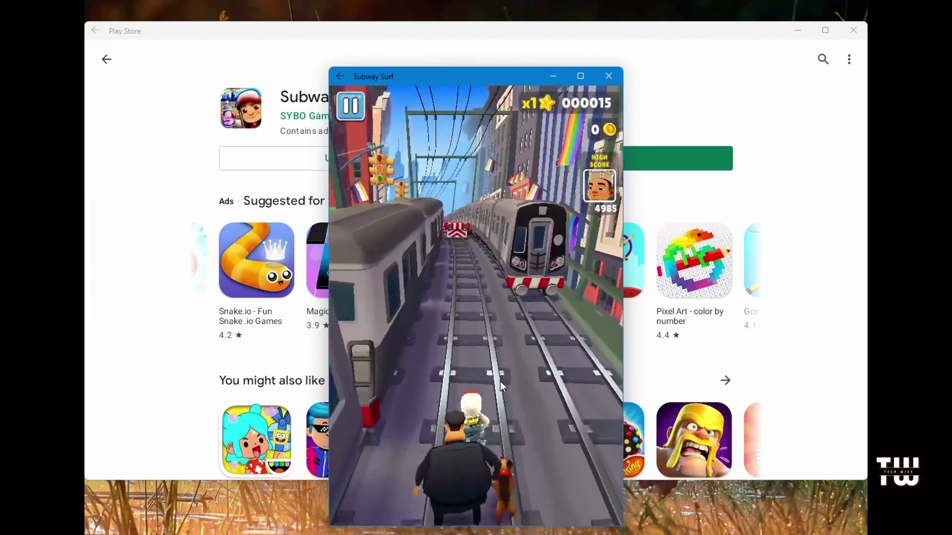
# Jump three barriers, switch lanes left and right, use the hoverboard, then return to Play Store.
pyautogui.moveTo(490, 384); pyautogui.dragTo(486, 162)
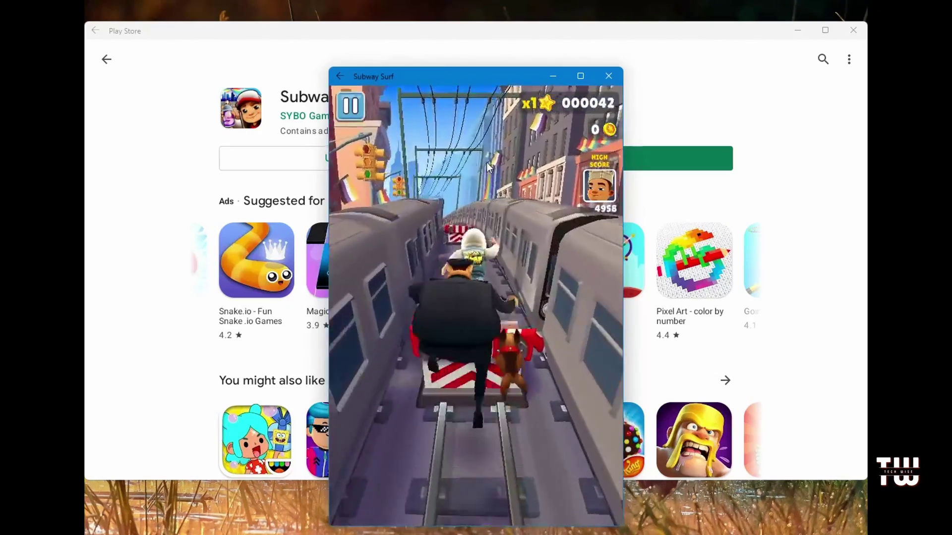
pyautogui.moveTo(502, 347); pyautogui.dragTo(488, 163)
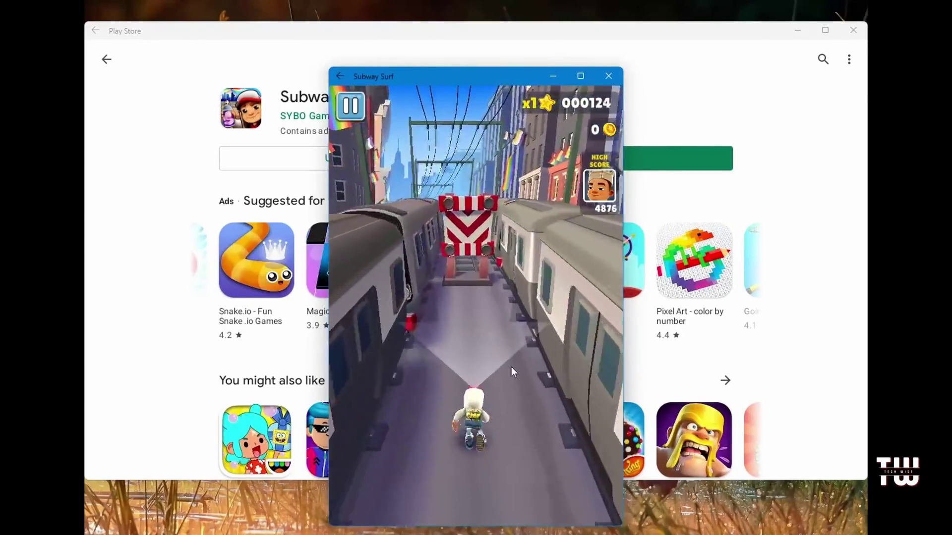
pyautogui.moveTo(537, 453); pyautogui.dragTo(525, 297)
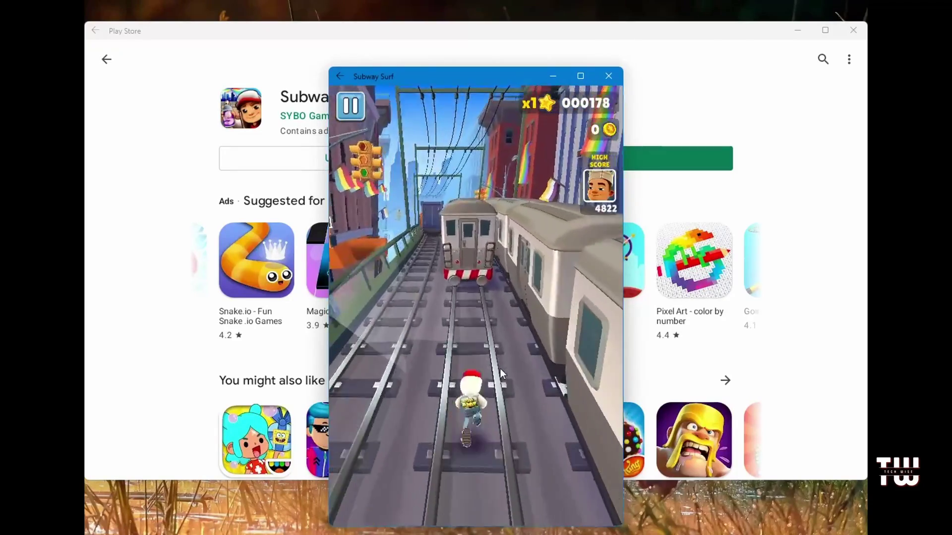
pyautogui.moveTo(499, 368); pyautogui.dragTo(369, 372)
pyautogui.moveTo(440, 364); pyautogui.dragTo(415, 387)
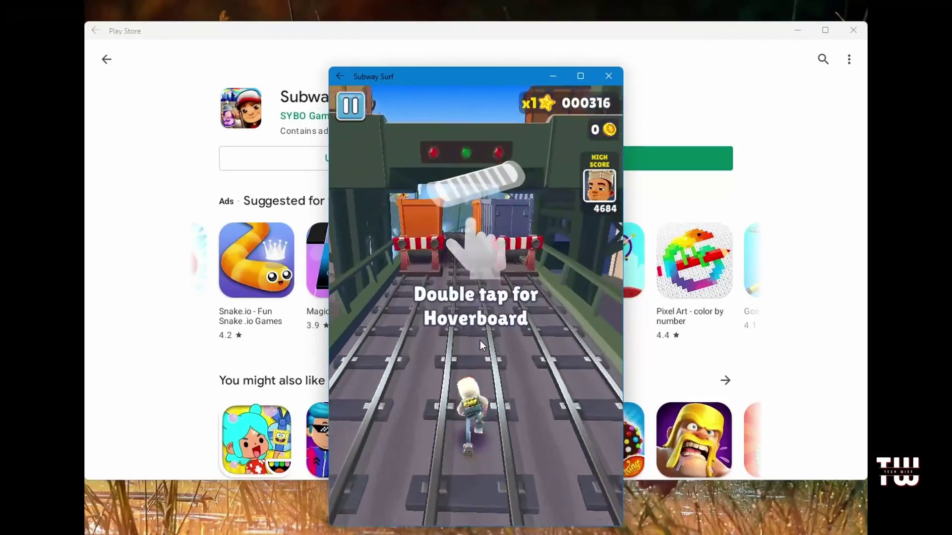
pyautogui.doubleClick(493, 323)
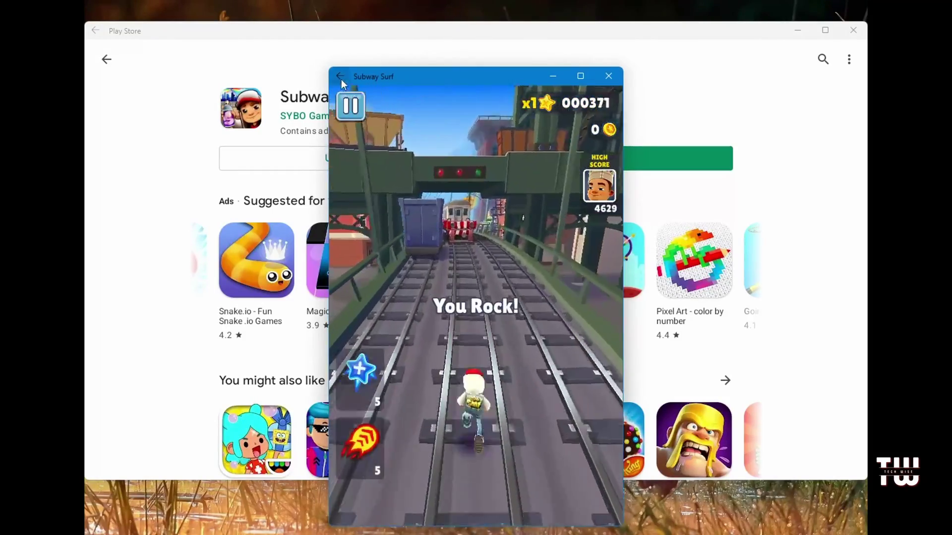
pyautogui.click(636, 75)
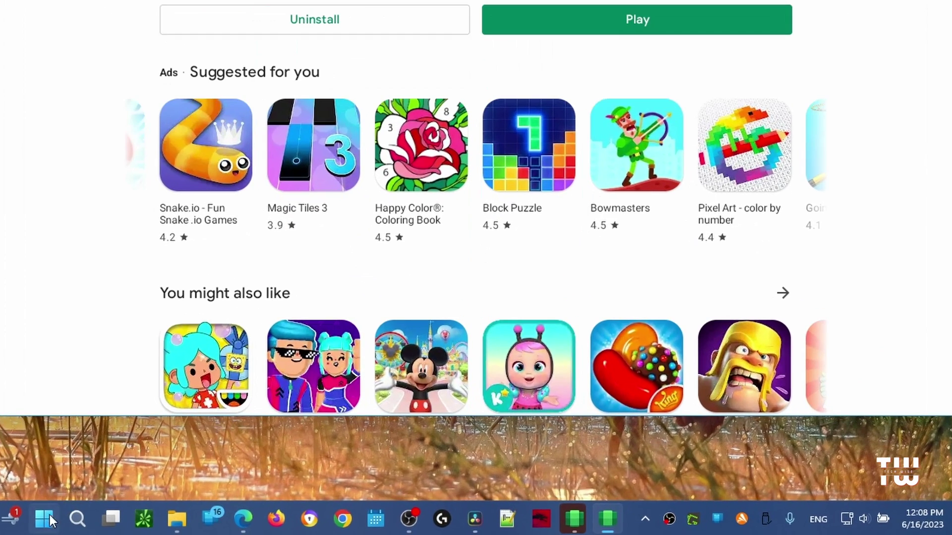
# Expand Start's Recommended list to show Subway Surf, Google, Play Store and Windows Subsystem for Android.
pyautogui.press('super')
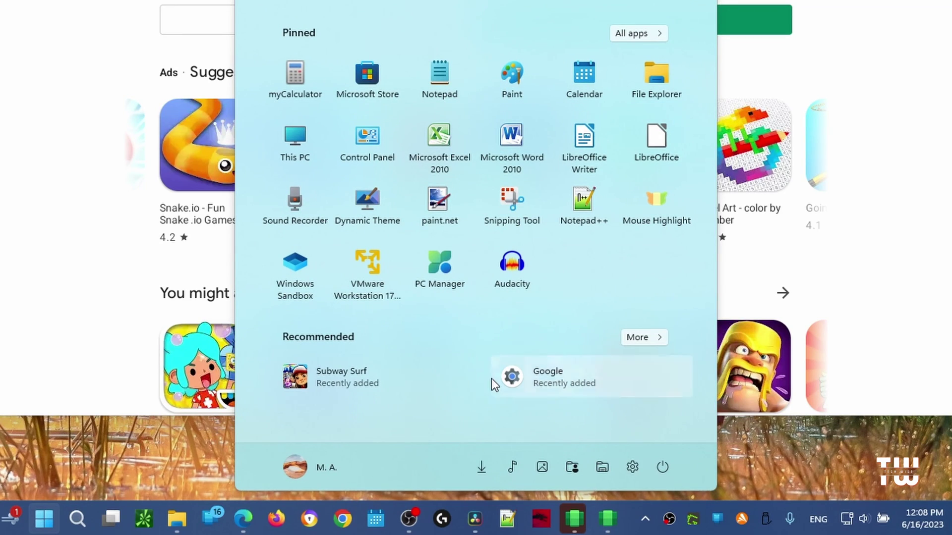
pyautogui.click(650, 342)
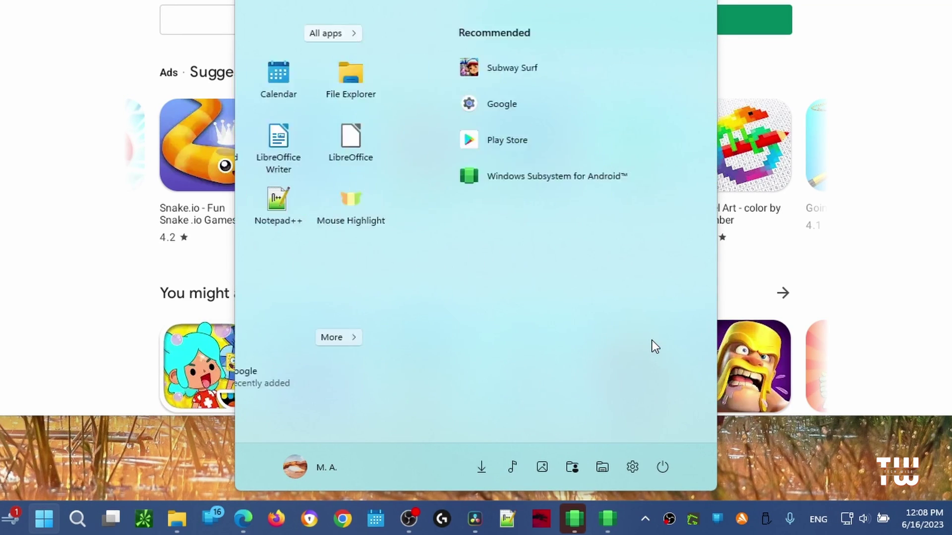